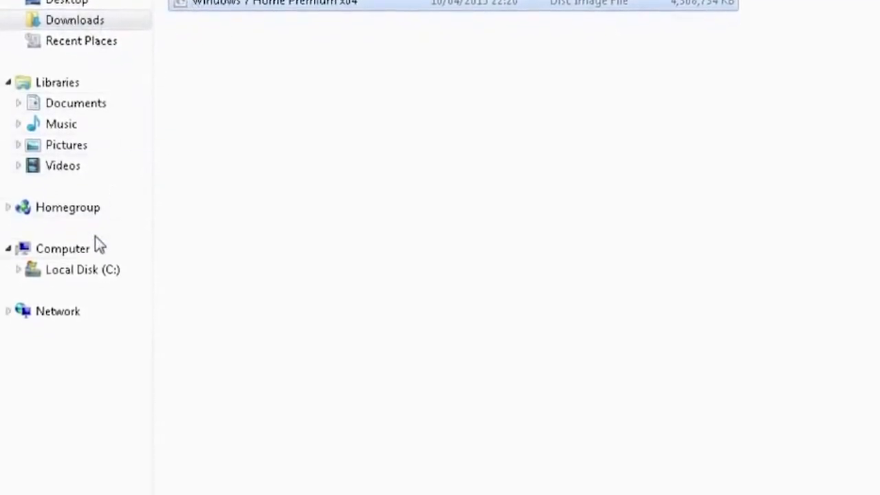
# - Open the computer's management console and display Disk Management
pyautogui.click(83, 253)
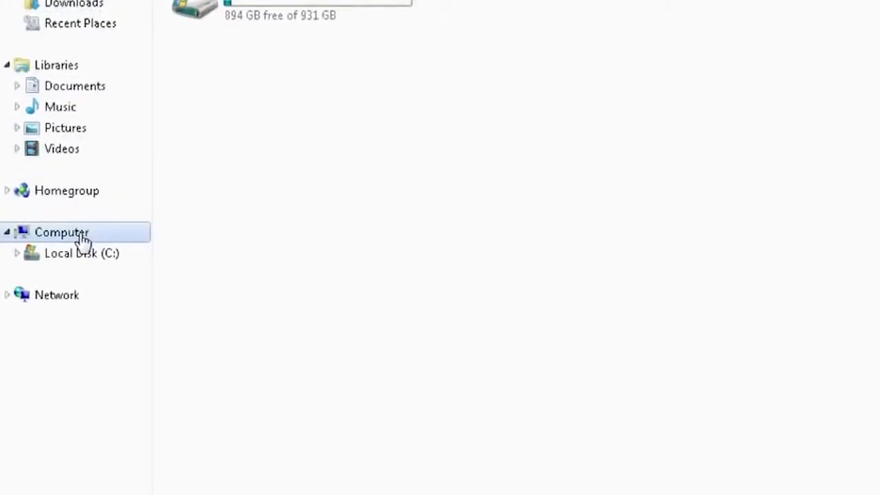
pyautogui.rightClick(78, 232)
pyautogui.click(120, 277)
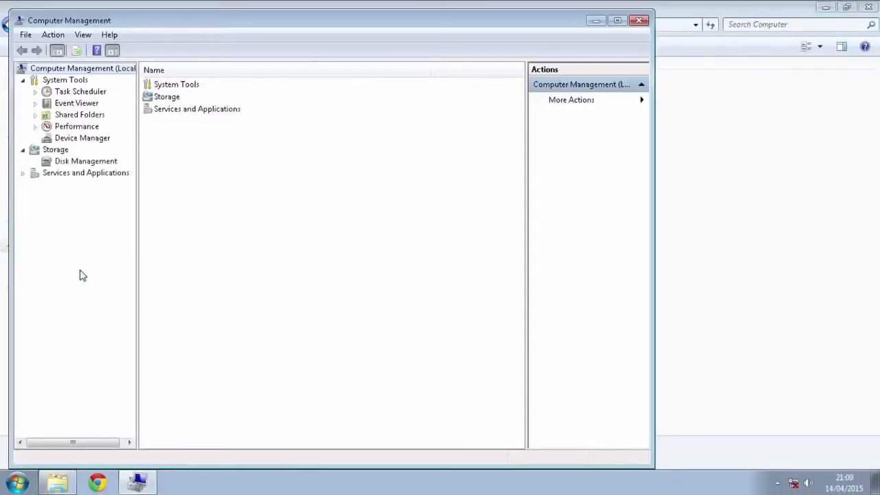
pyautogui.click(102, 161)
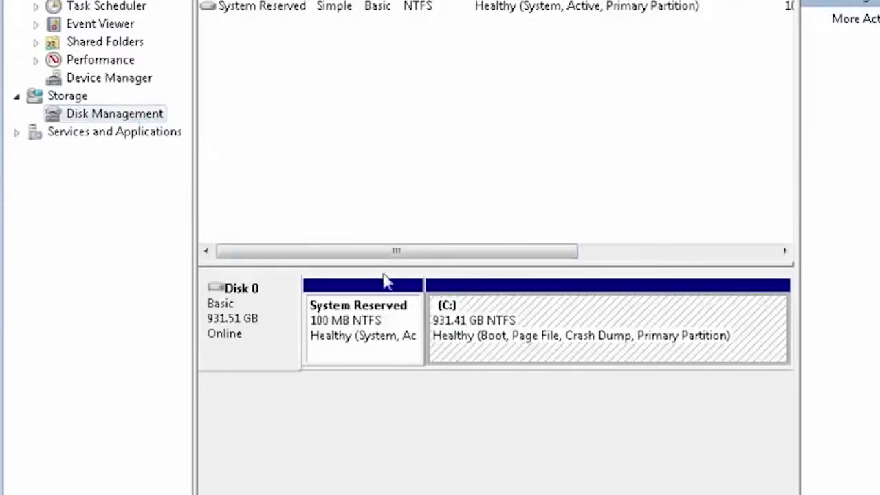
# - Shrink the C: volume by 5000 MB
pyautogui.rightClick(479, 342)
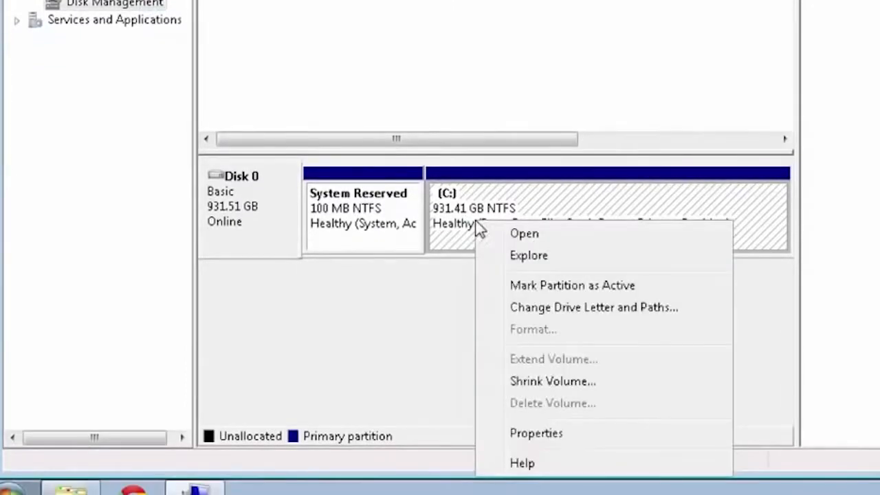
pyautogui.click(577, 380)
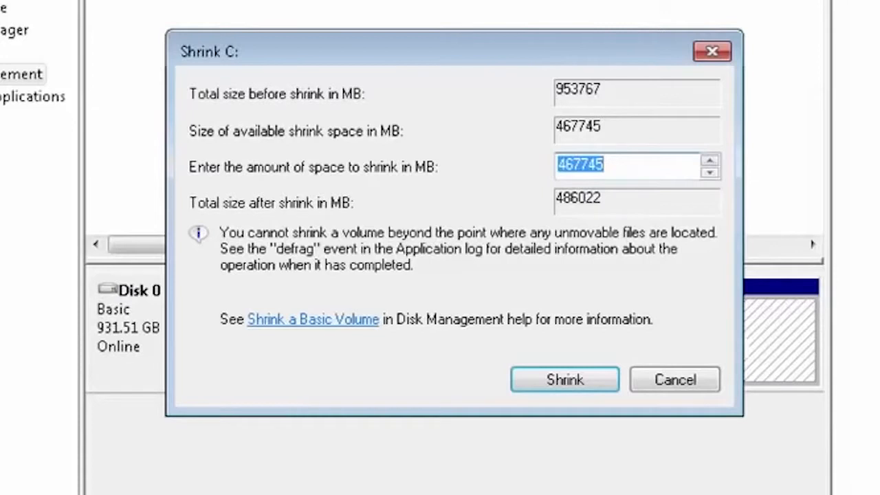
pyautogui.write('5000')
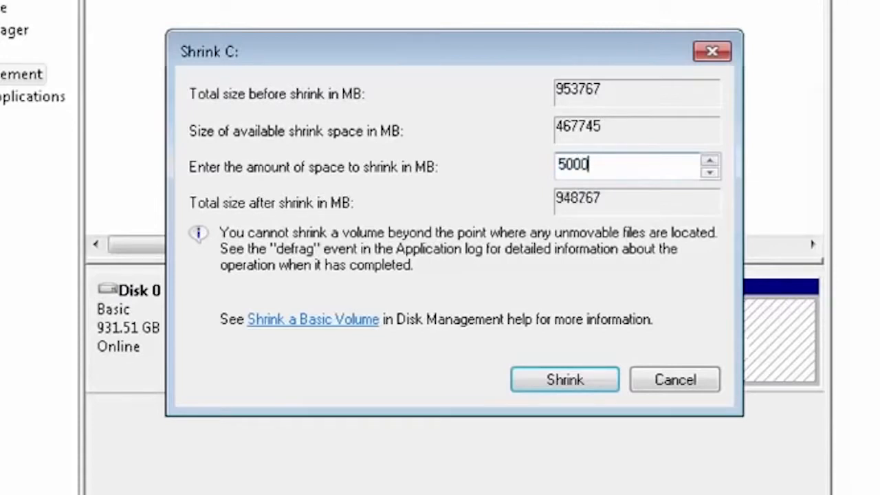
pyautogui.click(586, 387)
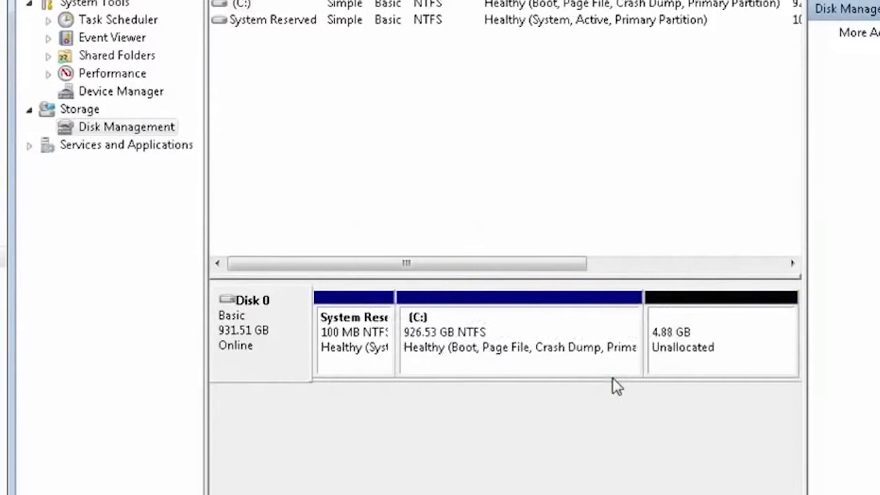
# - Set up a new simple volume in the unallocated space with a size of 4999 MB and drive letter D
pyautogui.rightClick(668, 353)
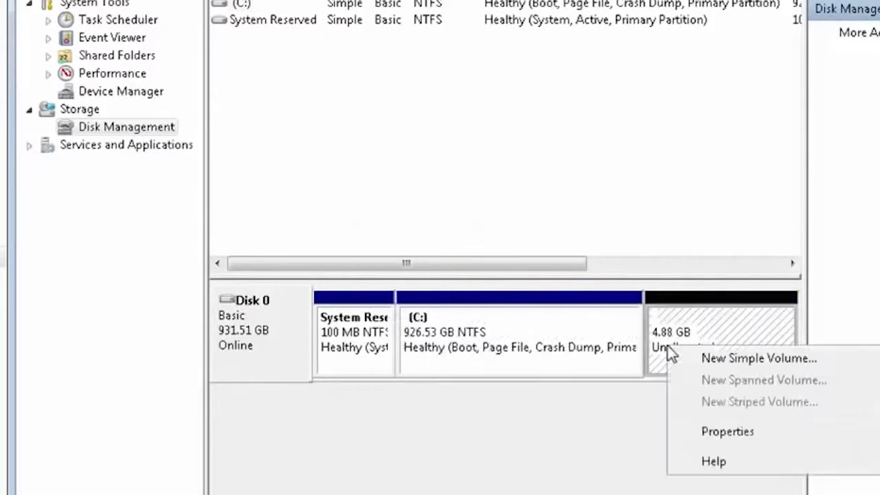
pyautogui.click(693, 363)
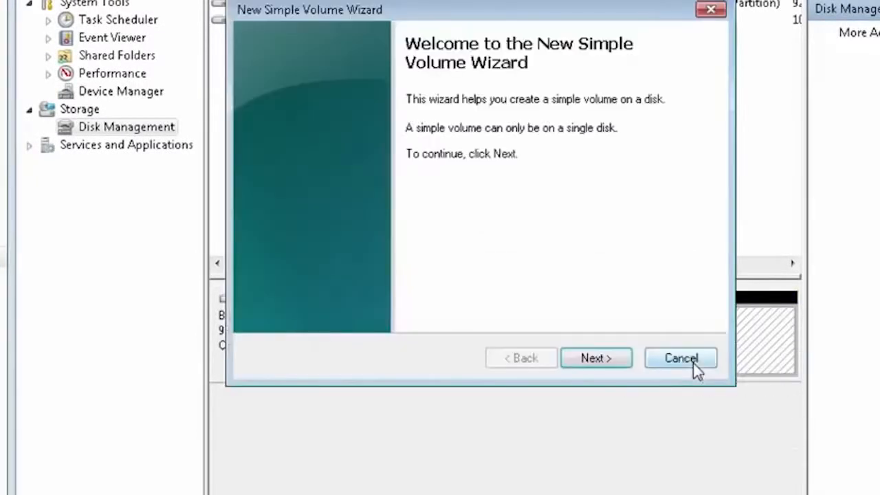
pyautogui.click(609, 364)
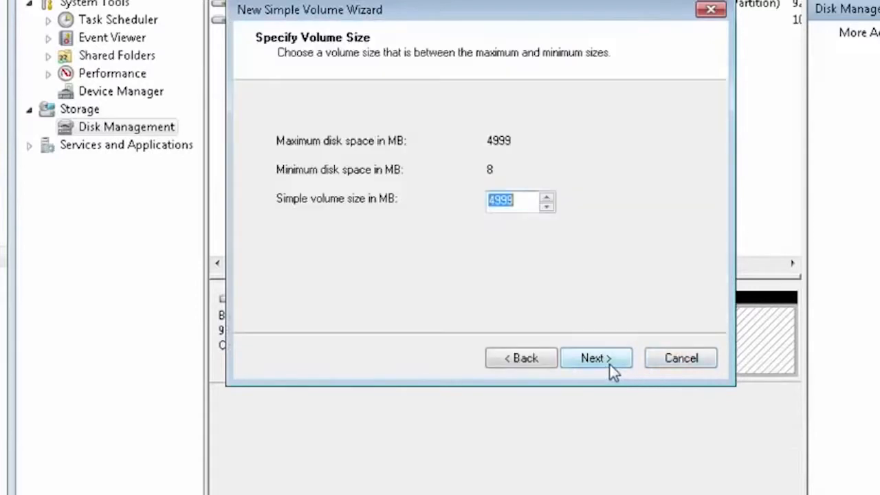
pyautogui.click(609, 365)
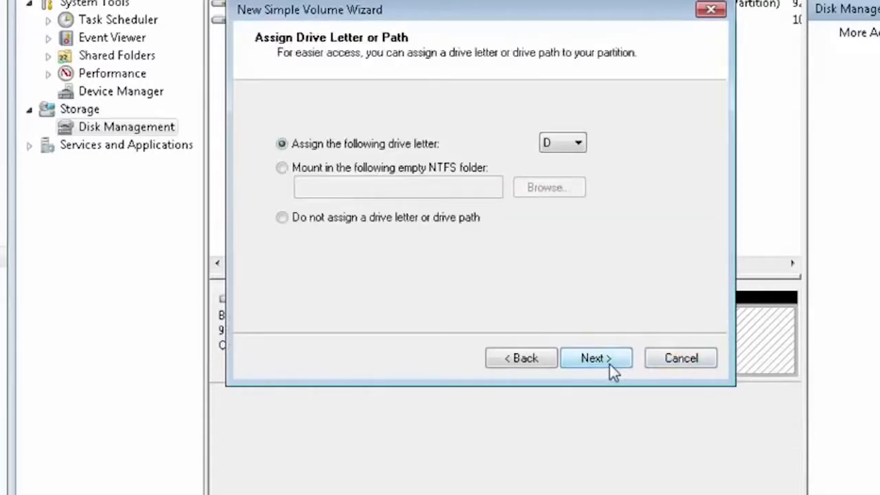
pyautogui.click(609, 364)
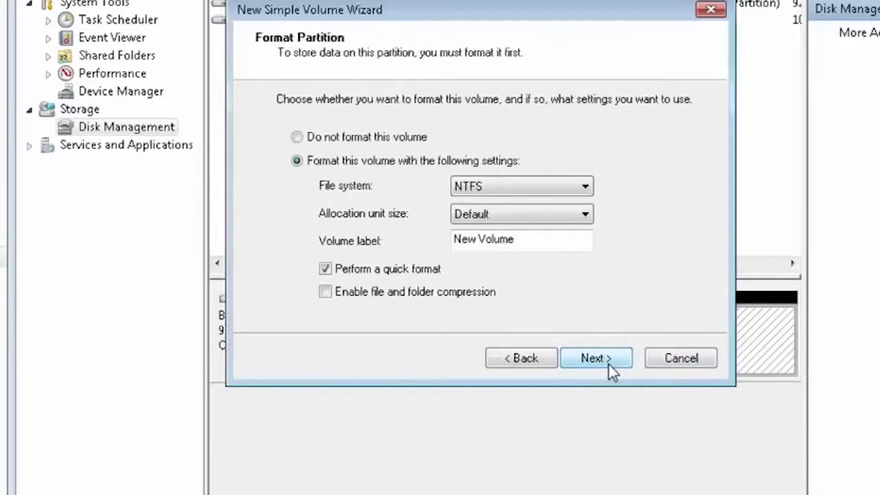
# - Label the new volume Install Win7, keep NTFS with quick format, and finish creating it
pyautogui.doubleClick(541, 240)
pyautogui.press('BackSpace')
pyautogui.press('BackSpace')
pyautogui.press('BackSpace')
pyautogui.press('BackSpace')
pyautogui.press('BackSpace')
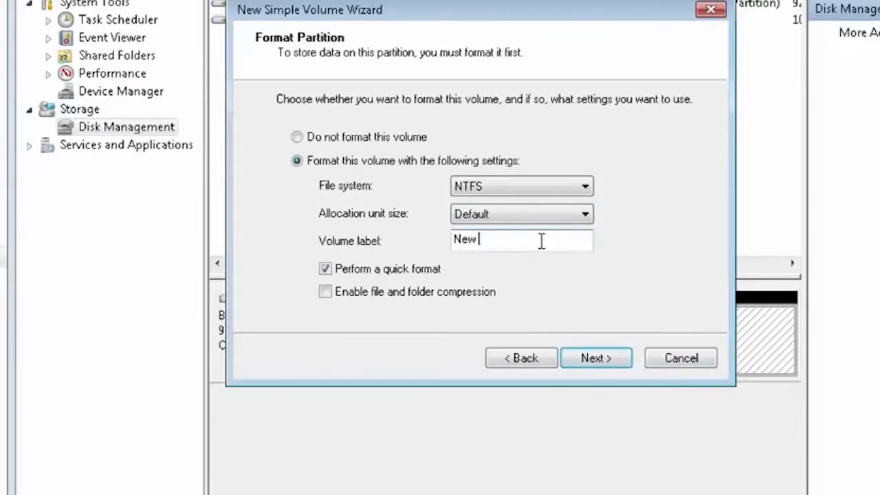
pyautogui.write('Install Win7')
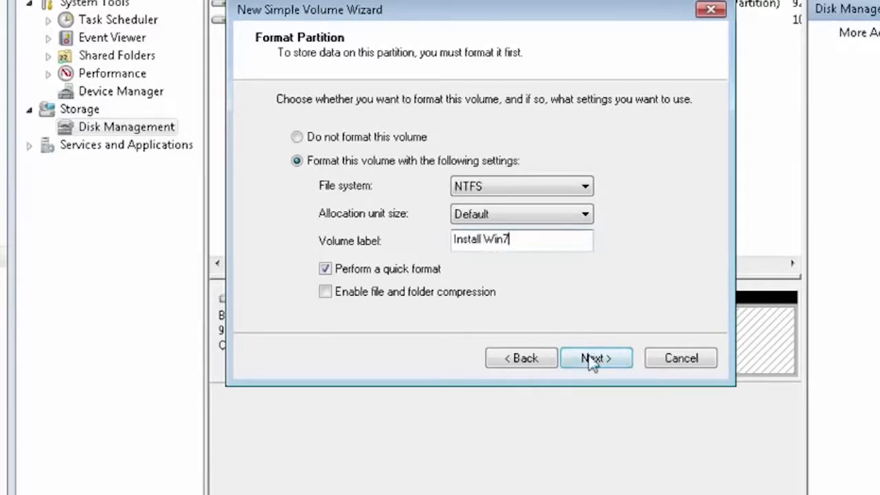
pyautogui.click(592, 359)
pyautogui.click(592, 363)
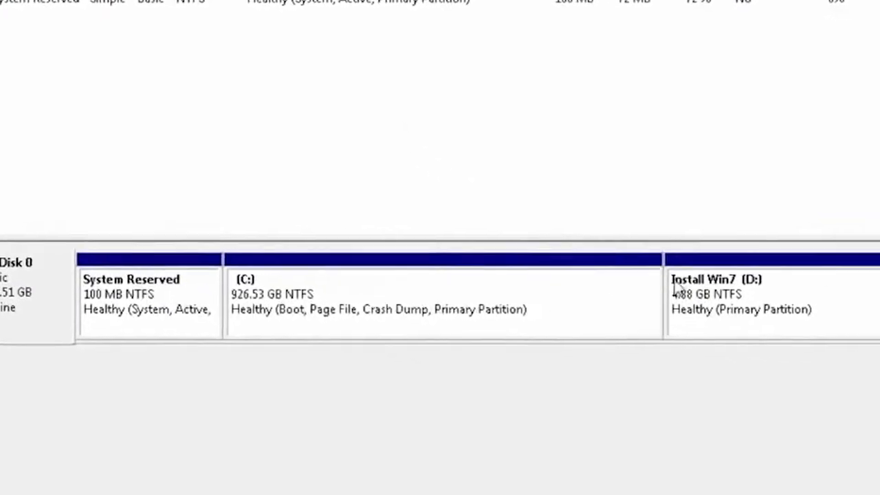
# - Mark the Install Win7 (D:) partition as active and close the management console
pyautogui.click(676, 289)
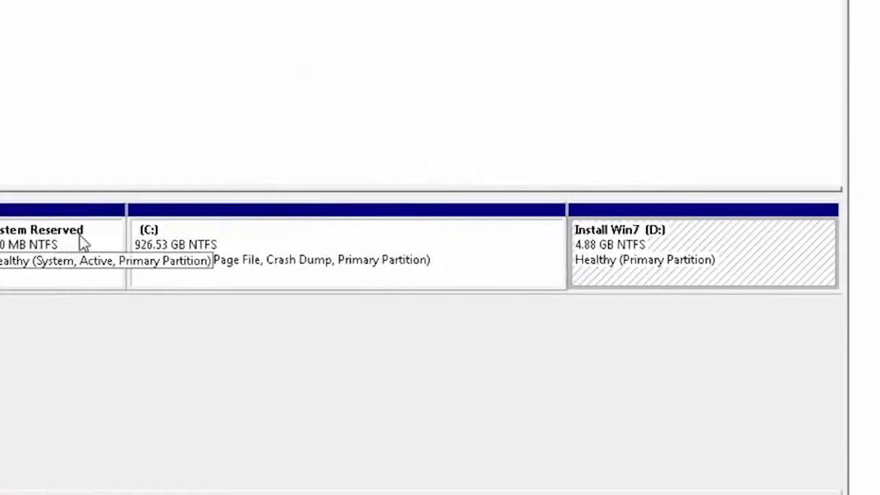
pyautogui.rightClick(642, 243)
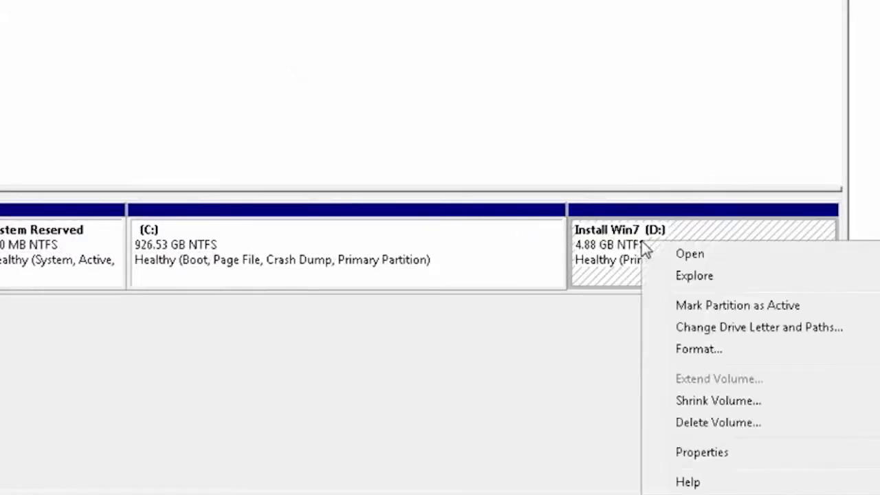
pyautogui.click(718, 308)
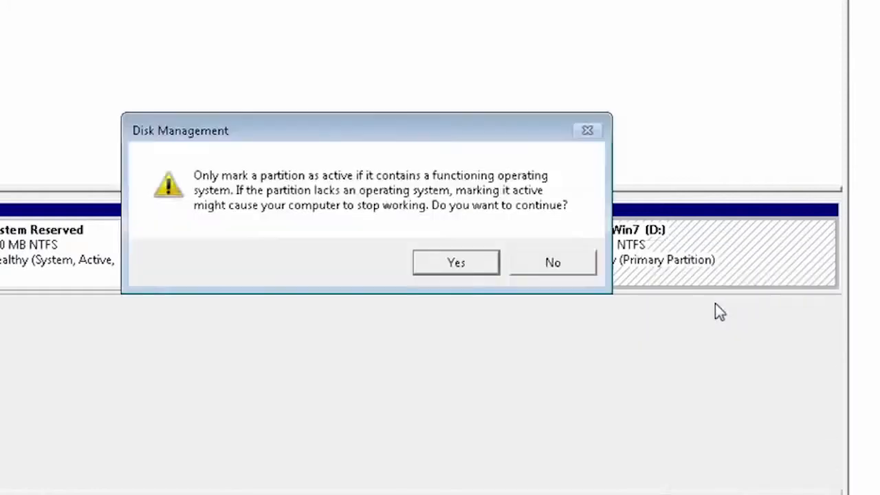
pyautogui.click(457, 263)
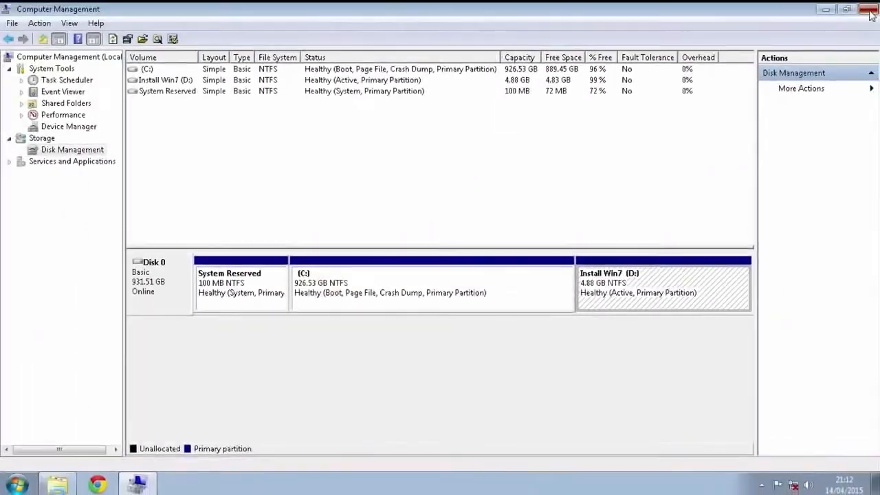
pyautogui.click(869, 9)
# - Extract the Windows 7 Home Premium x64 disc image from the Downloads folder to D:\
pyautogui.click(58, 97)
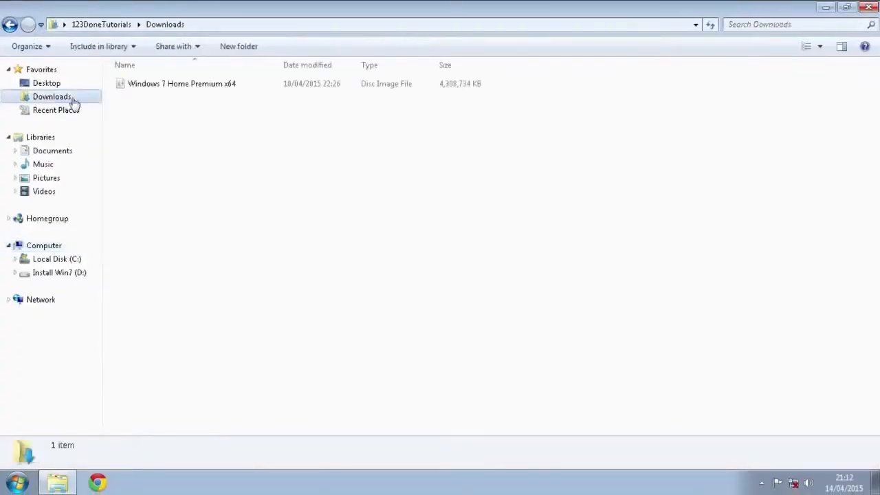
pyautogui.rightClick(236, 28)
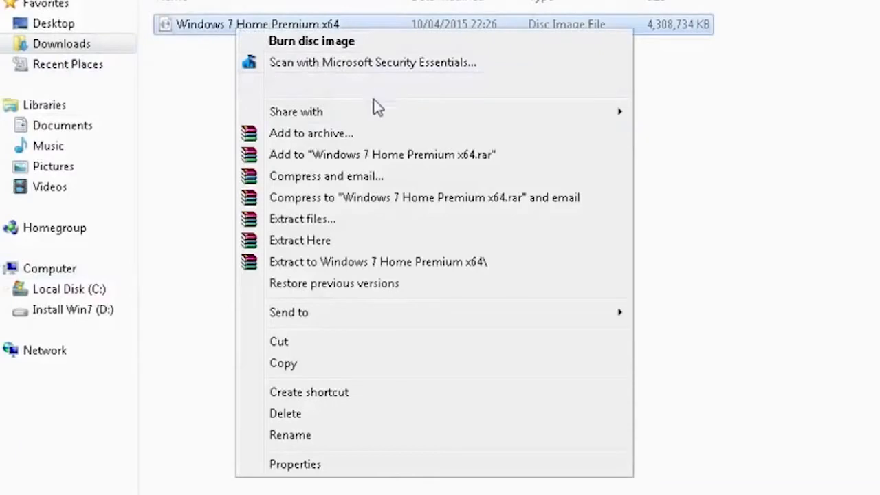
pyautogui.click(385, 217)
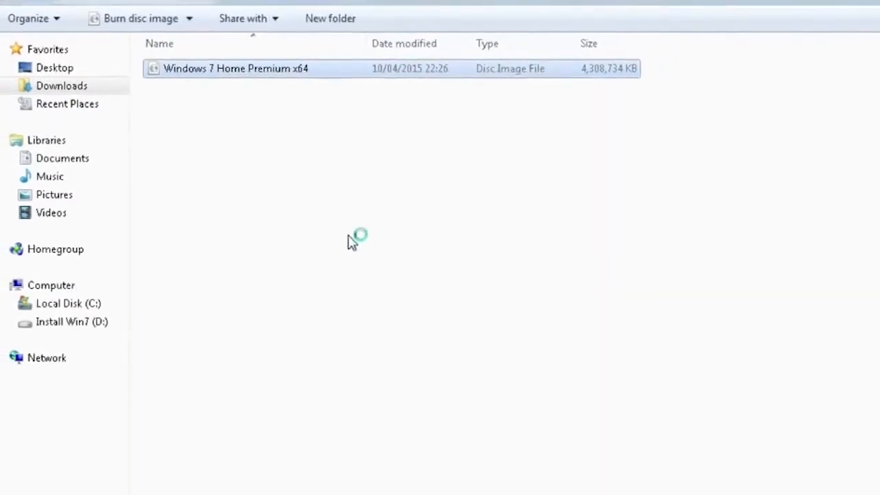
pyautogui.click(629, 266)
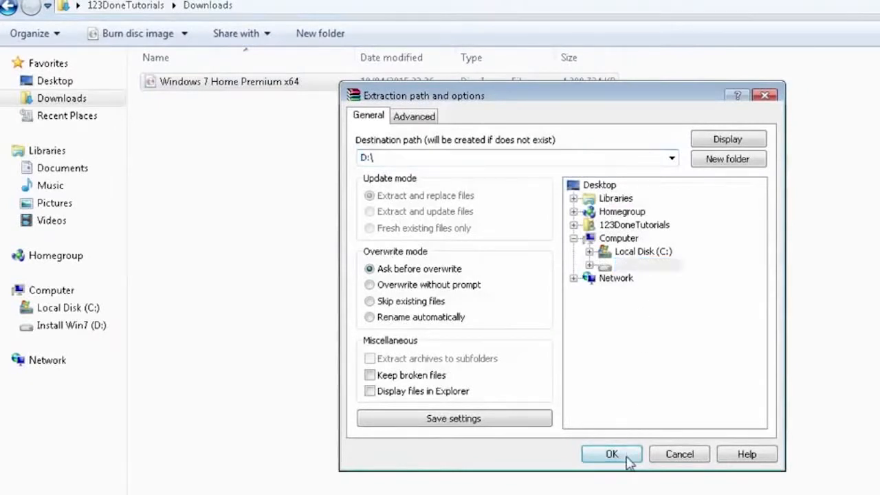
pyautogui.click(612, 455)
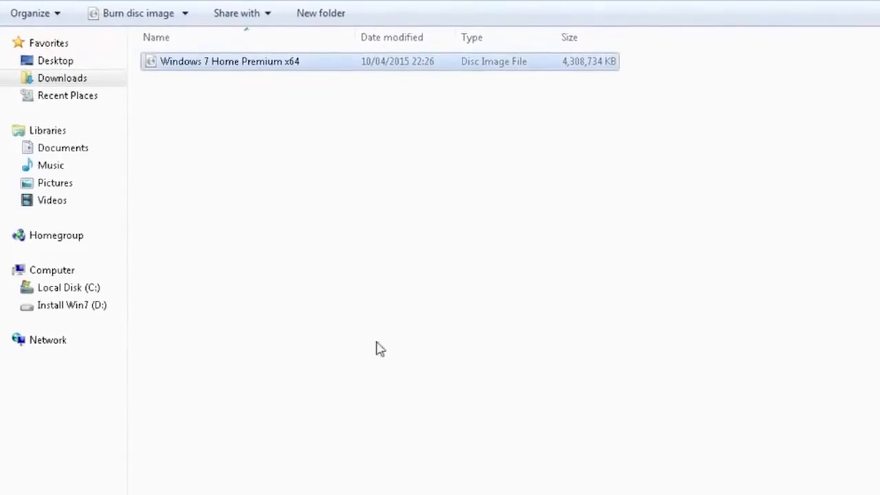
# - Open the Install Win7 (D:) drive to check the extracted files, and restart the computer
pyautogui.click(71, 305)
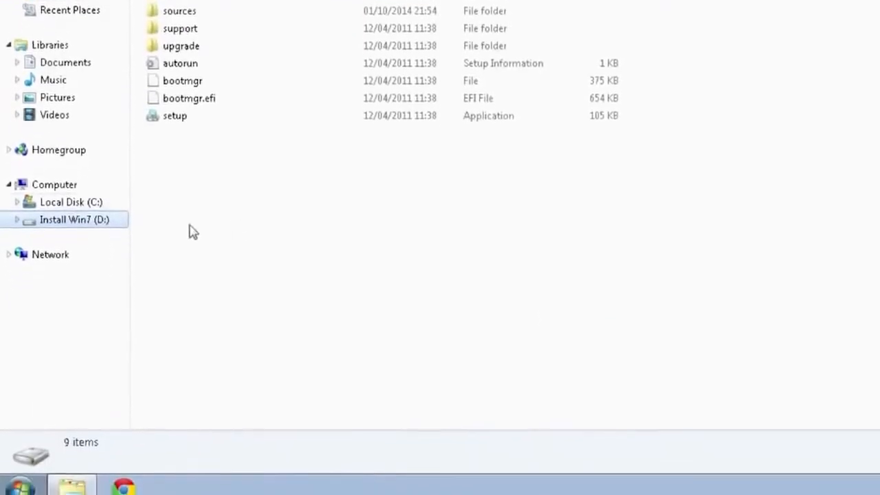
pyautogui.press('super')
pyautogui.click(291, 455)
pyautogui.click(341, 430)
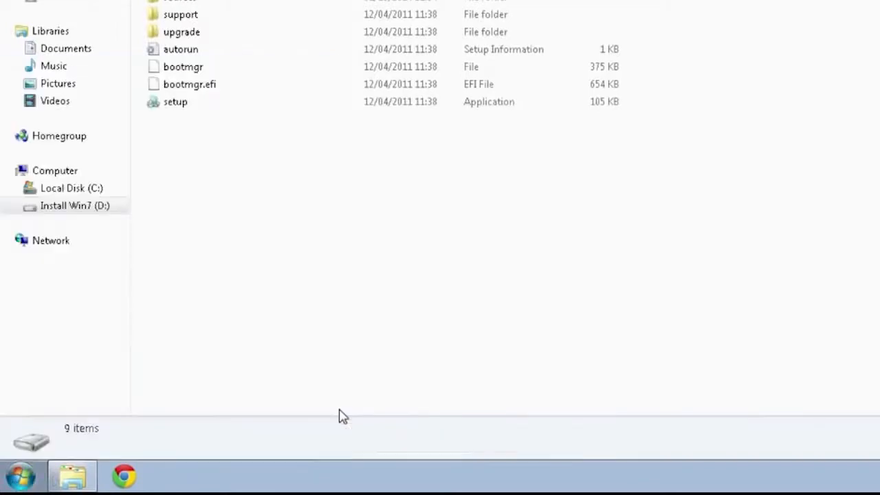
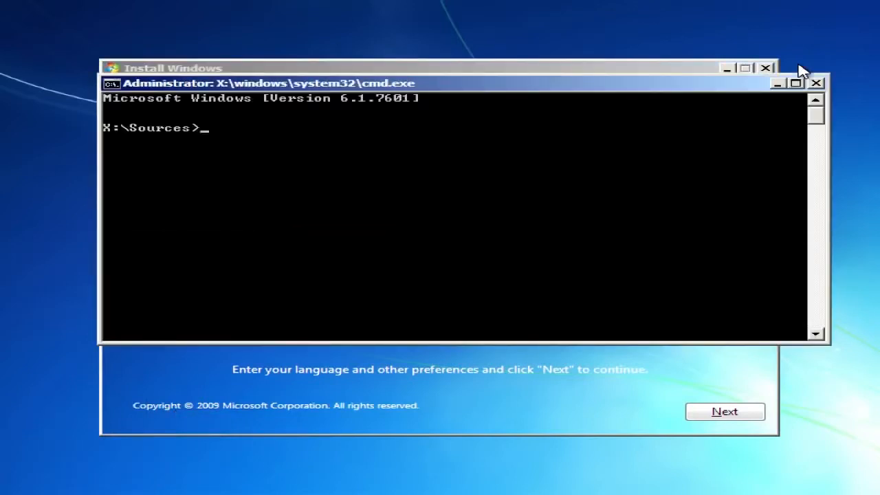
# - Start DiskPart, list the available disks, and select disk 0
pyautogui.write('diskpart')
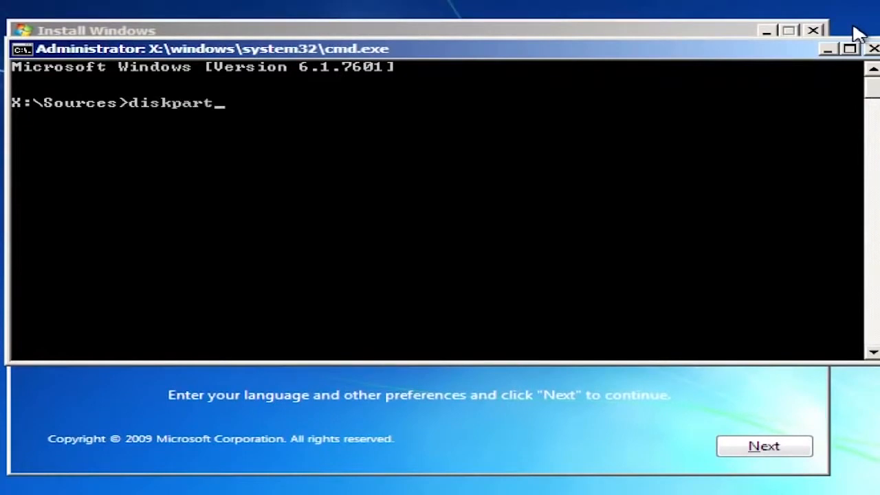
pyautogui.press('Return')
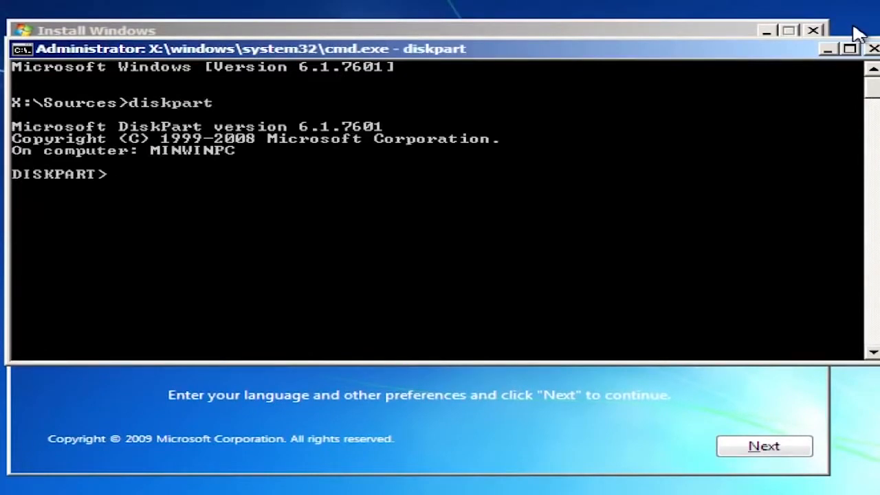
pyautogui.write('list disk')
pyautogui.press('Return')
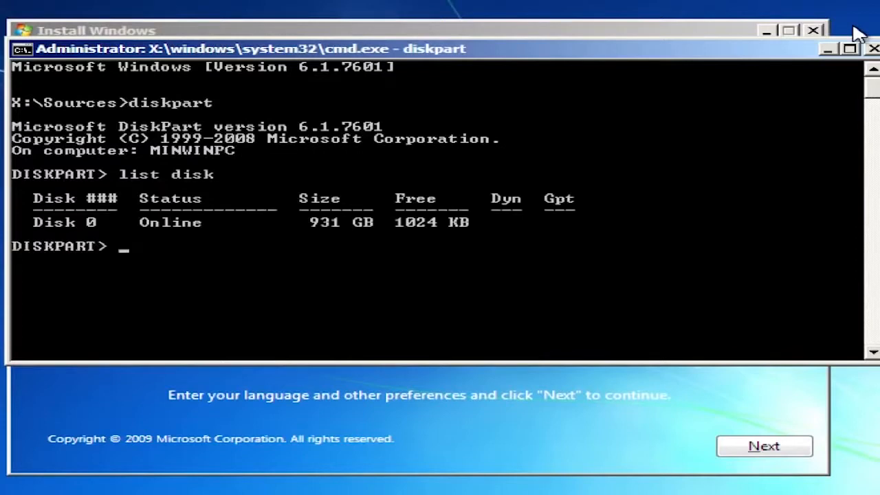
pyautogui.write('select d')
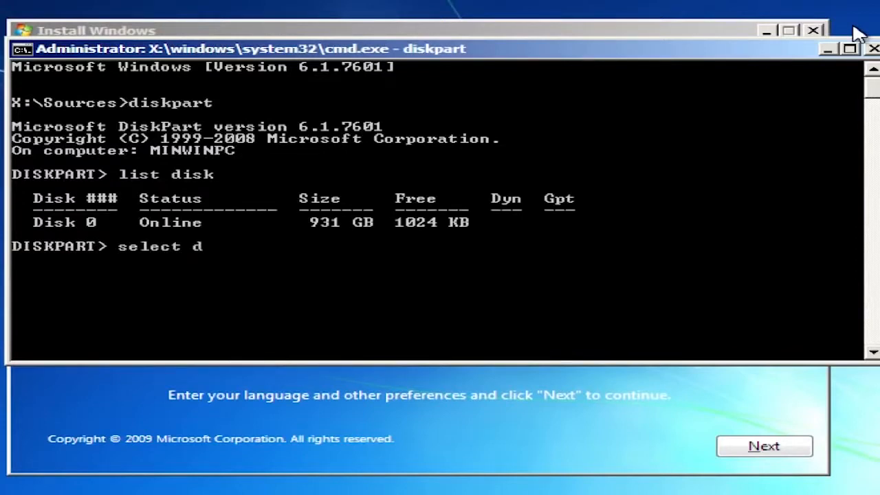
pyautogui.write('isk 0')
pyautogui.press('Return')
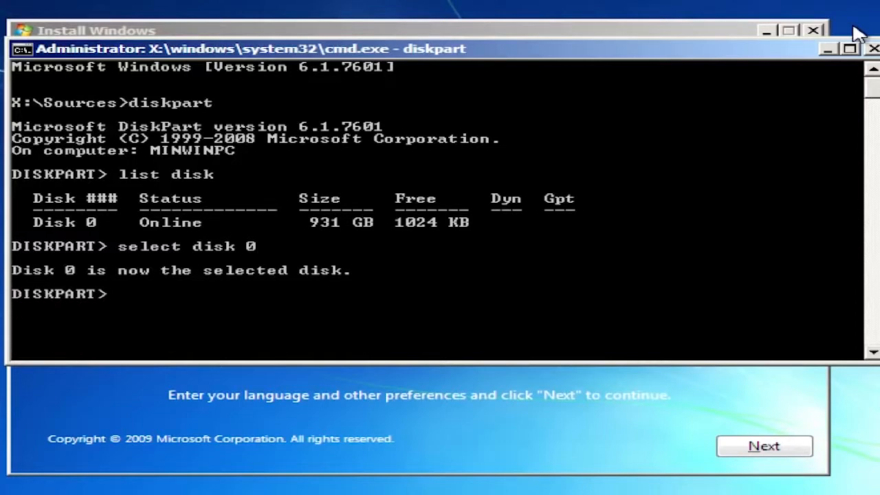
# - List the partitions on disk 0 and select partition 1
pyautogui.write('list par')
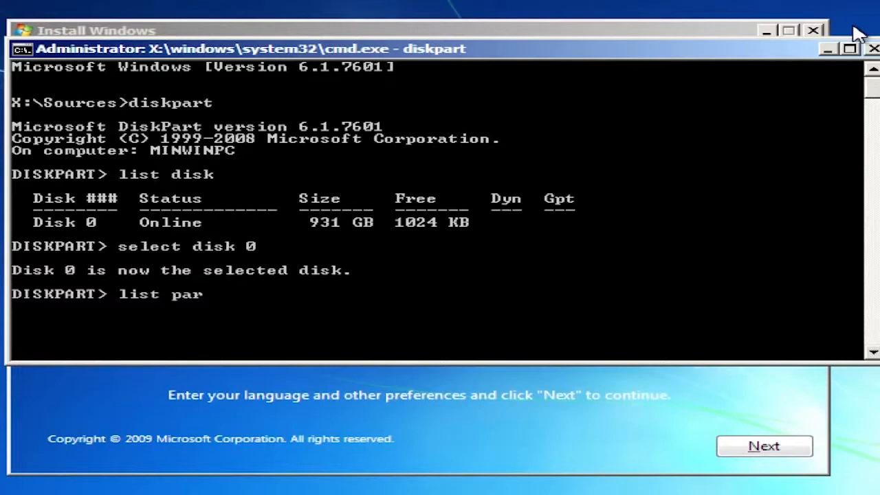
pyautogui.write('tition')
pyautogui.press('Return')
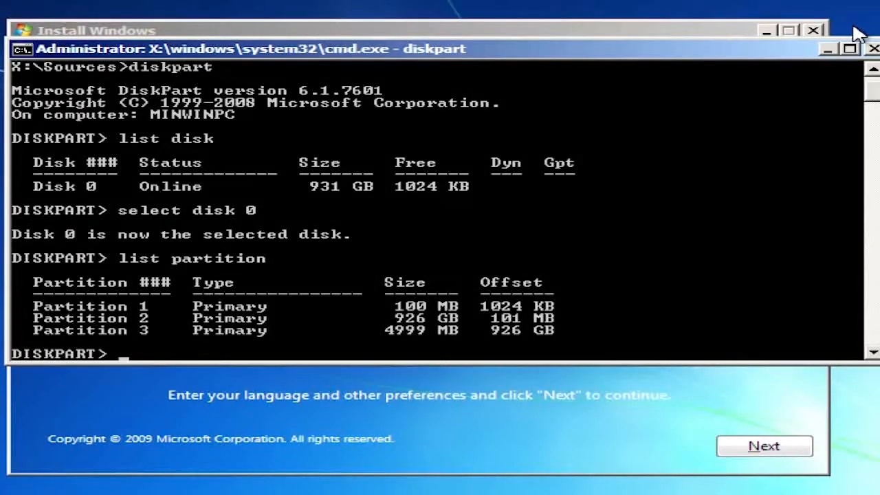
pyautogui.write('select par')
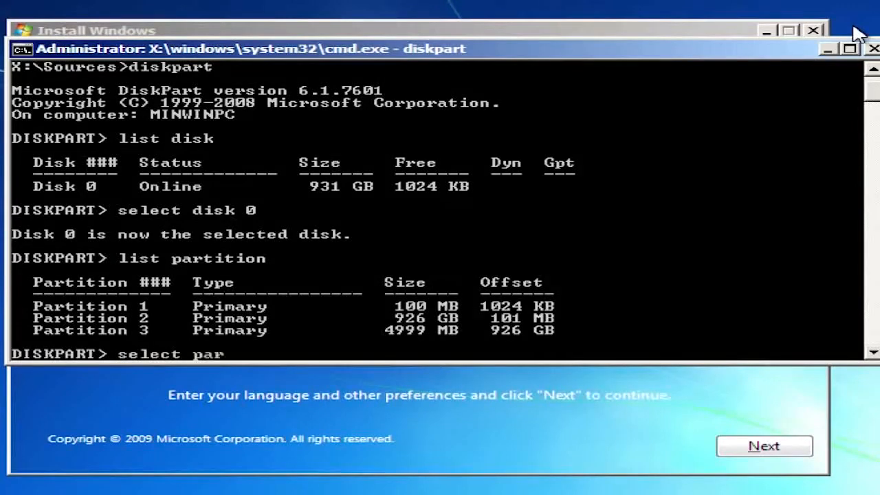
pyautogui.write('tition 1')
pyautogui.press('Return')
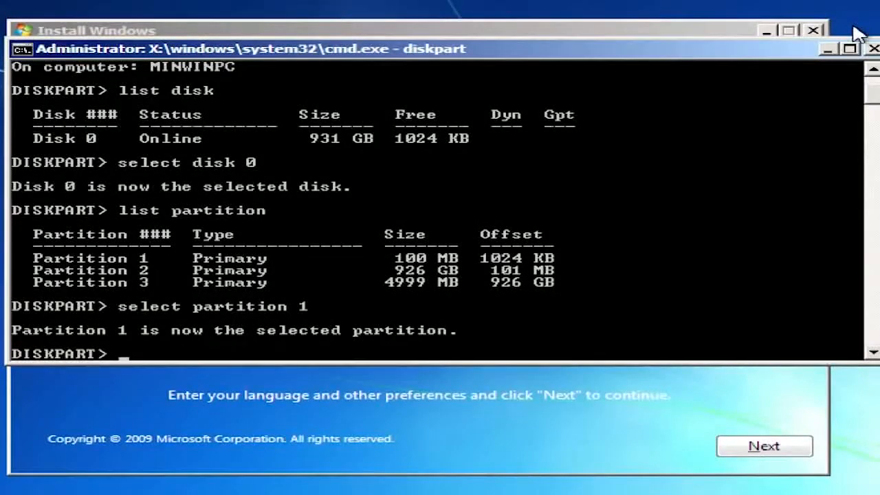
# - Mark partition 1 as active, exit DiskPart, and close the command prompt
pyautogui.write('active')
pyautogui.press('Return')
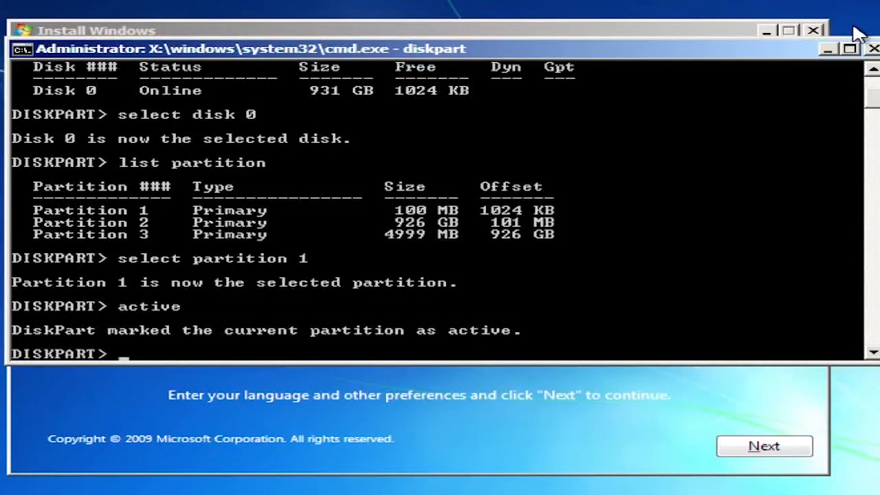
pyautogui.write('t')
pyautogui.press('Return')
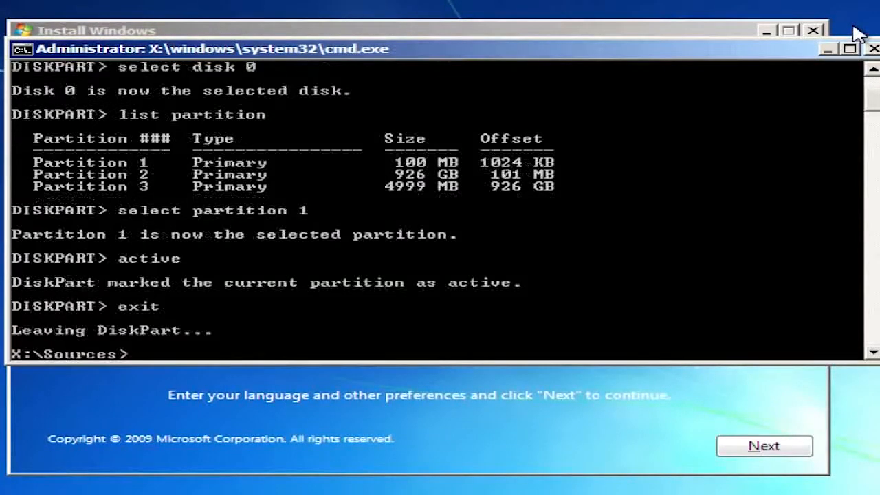
pyautogui.click(872, 50)
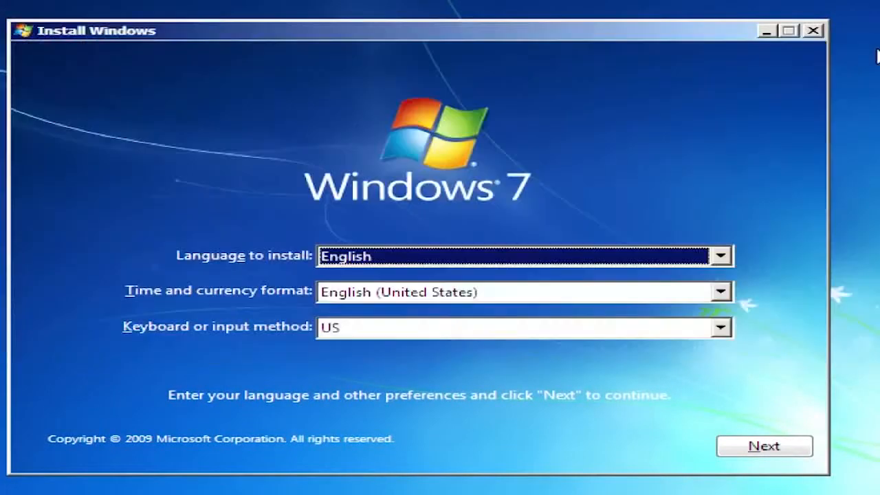
# - Choose the time and currency format in Windows Setup and start the Windows 7 installation
pyautogui.click(720, 292)
pyautogui.click(718, 311)
pyautogui.click(764, 446)
pyautogui.click(416, 244)
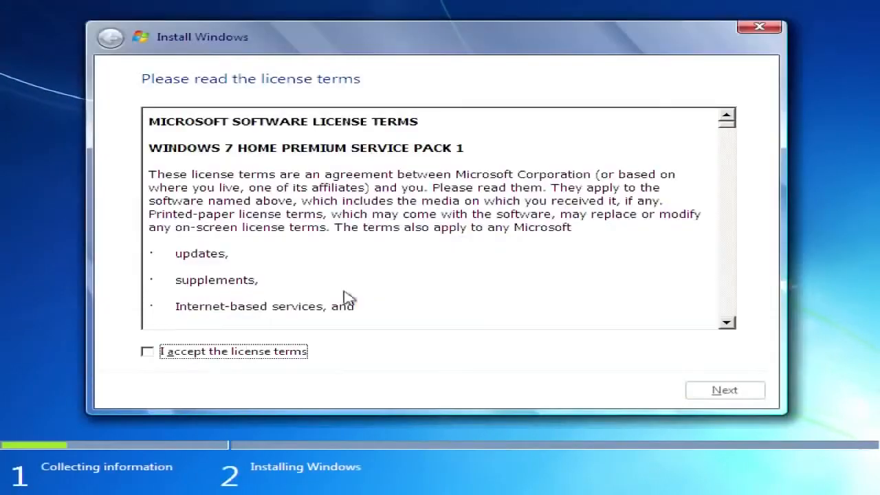
# - Accept the licence terms and choose the custom installation type
pyautogui.click(144, 350)
pyautogui.click(696, 390)
pyautogui.click(570, 298)
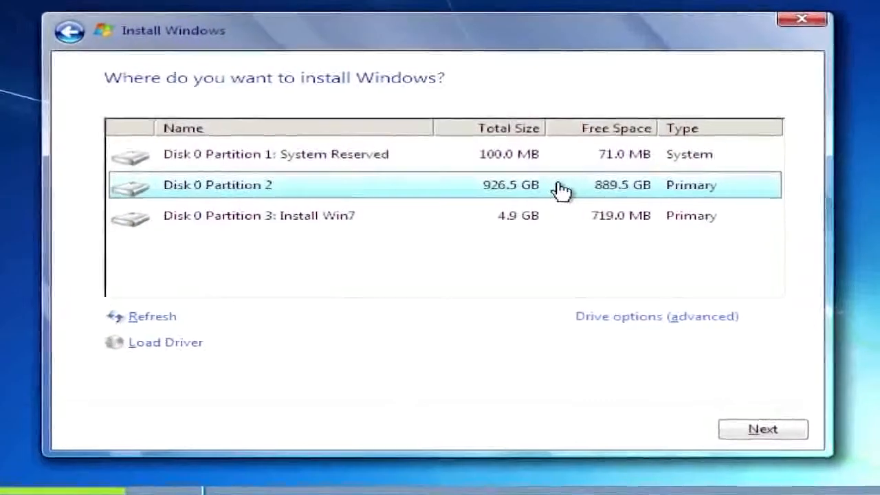
# - Delete Disk 0 Partition 2 and the System Reserved partition, and install Windows on the resulting unallocated space
pyautogui.click(589, 328)
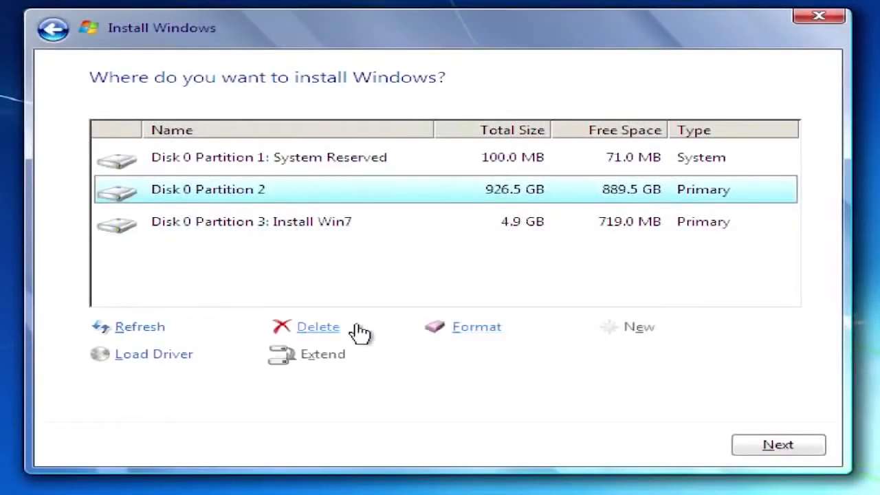
pyautogui.click(297, 333)
pyautogui.click(589, 364)
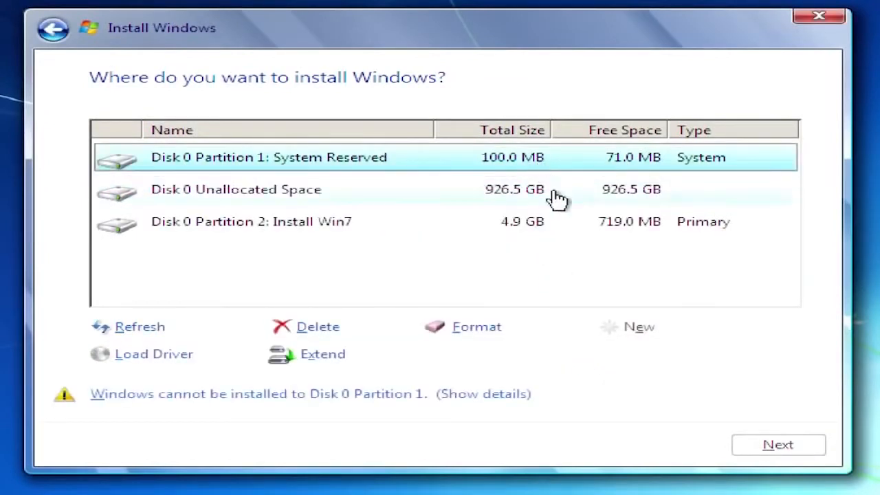
pyautogui.click(324, 333)
pyautogui.click(603, 351)
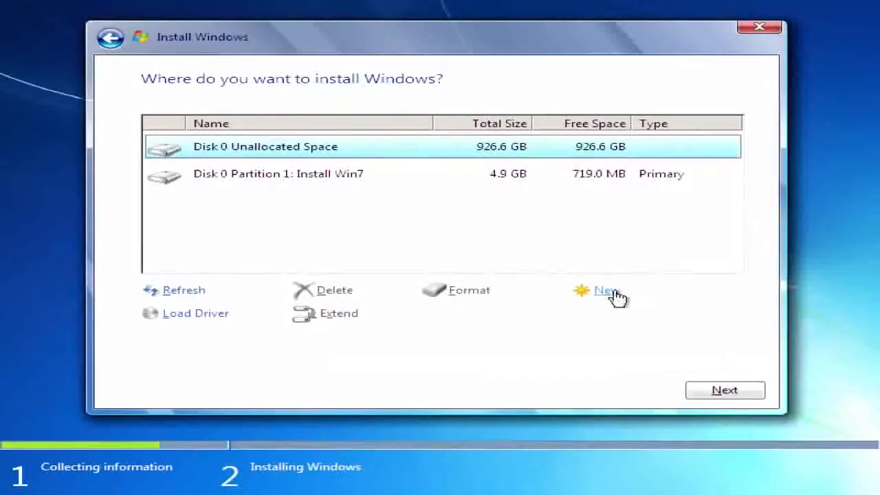
pyautogui.click(729, 396)
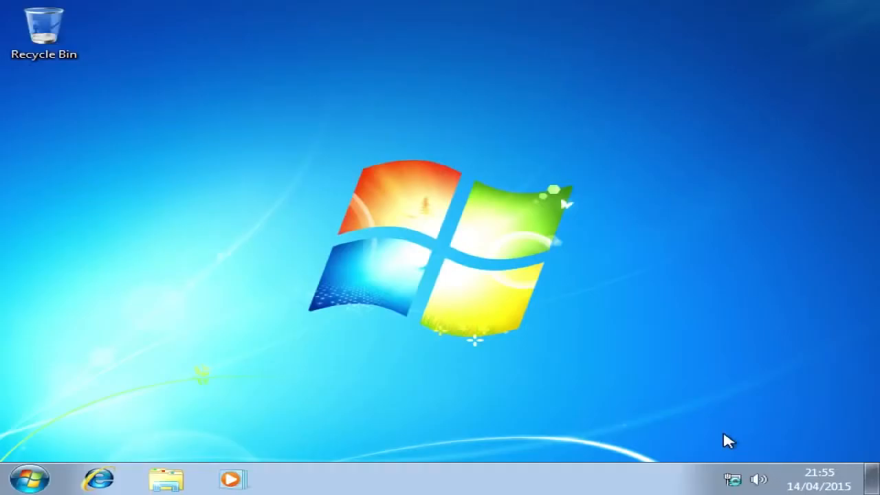
# - Open Computer Management for this computer from Windows Explorer and show Disk Management
pyautogui.click(165, 478)
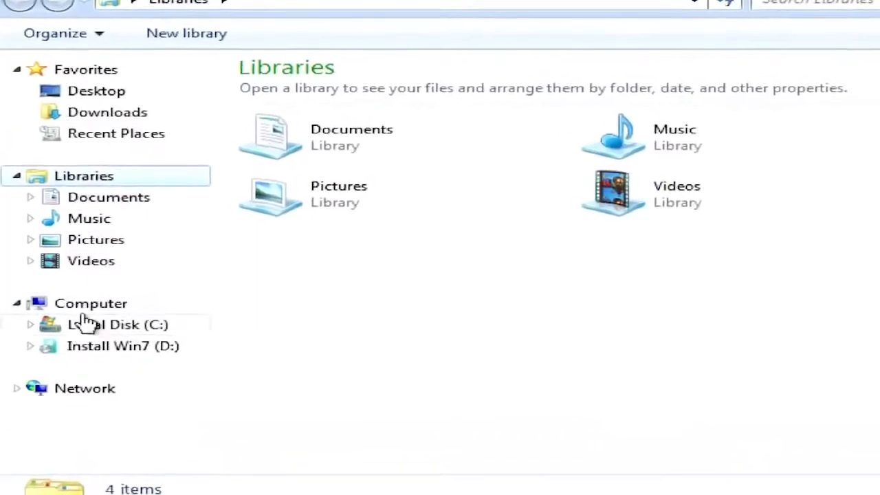
pyautogui.click(90, 305)
pyautogui.rightClick(89, 305)
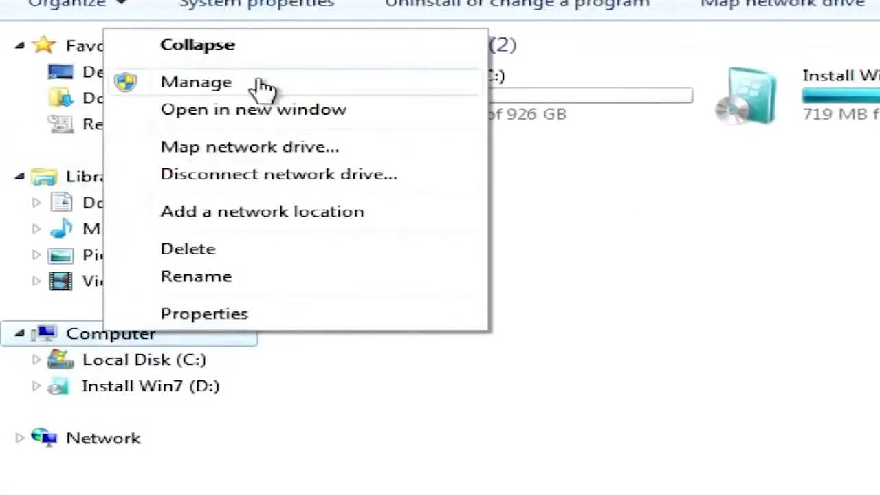
pyautogui.click(218, 98)
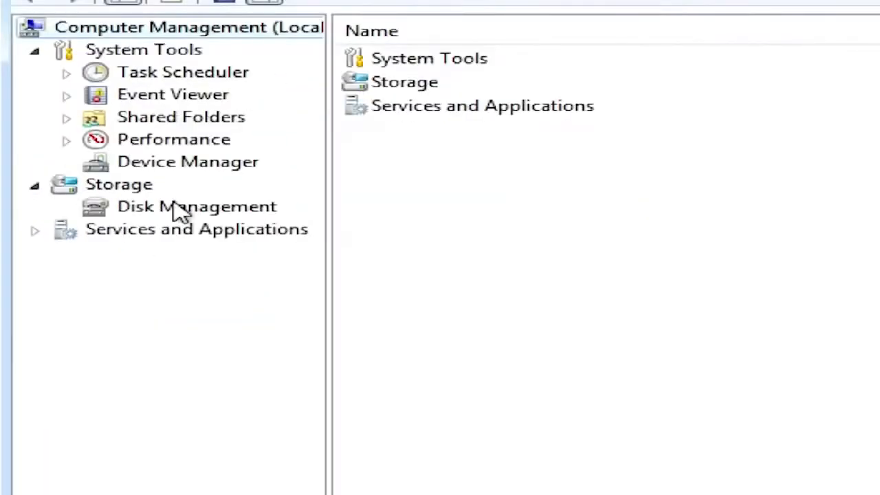
pyautogui.click(180, 209)
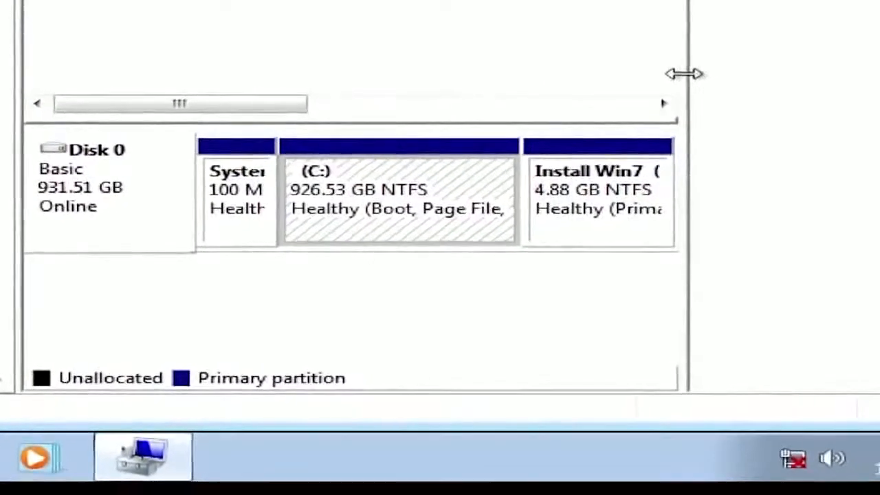
# - Delete the 4.88 GB Install Win7 volume on Disk 0 and confirm the deletion
pyautogui.moveTo(758, 117); pyautogui.dragTo(879, 125)
pyautogui.click(739, 203)
pyautogui.rightClick(739, 202)
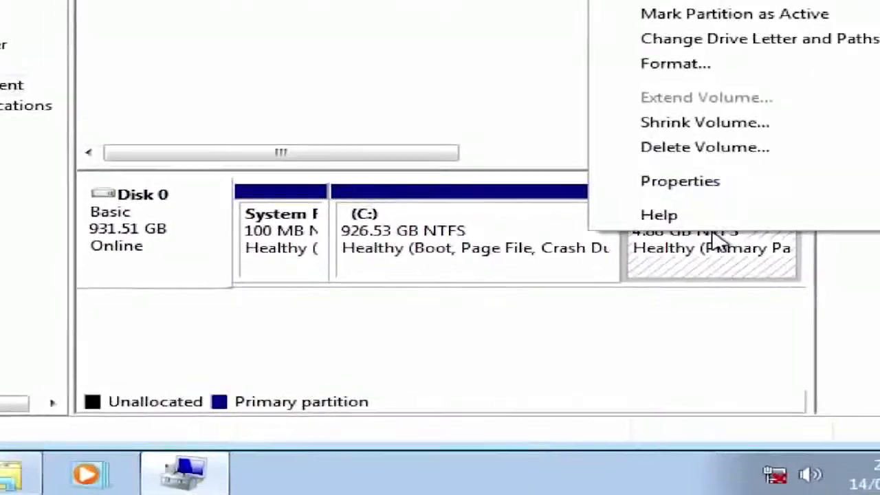
pyautogui.click(747, 114)
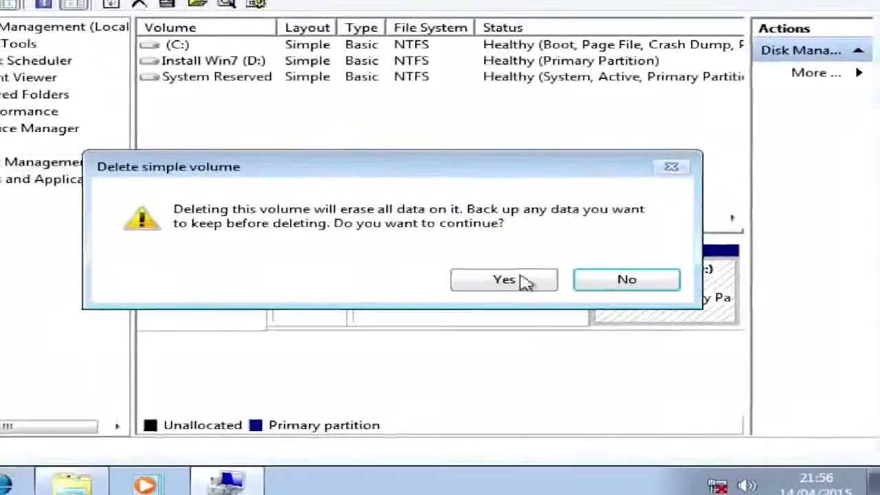
pyautogui.click(524, 281)
# - Extend the C: volume by the full 4999 MB of unallocated space and close Computer Management
pyautogui.click(515, 290)
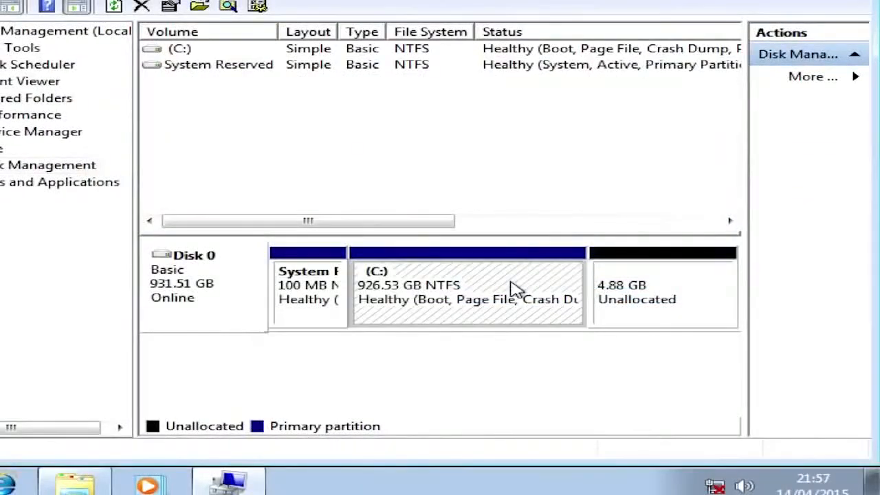
pyautogui.rightClick(515, 291)
pyautogui.click(701, 171)
pyautogui.click(620, 399)
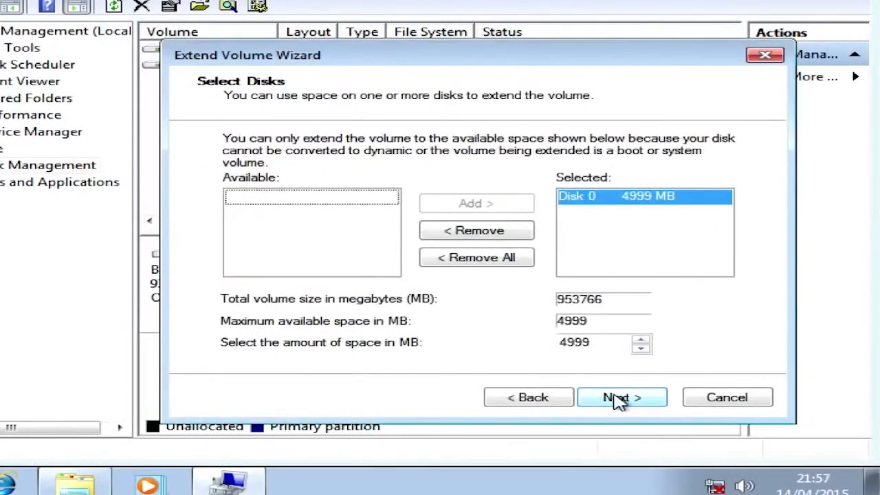
pyautogui.click(620, 399)
pyautogui.click(620, 399)
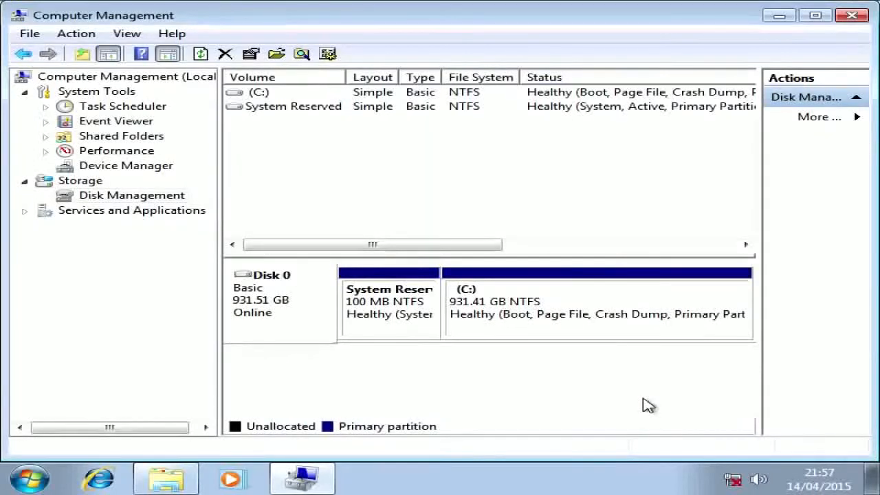
pyautogui.click(853, 17)
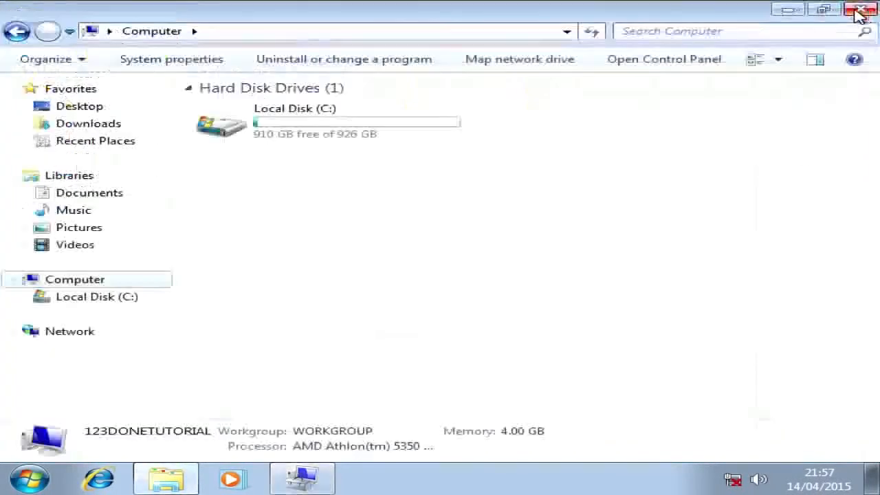